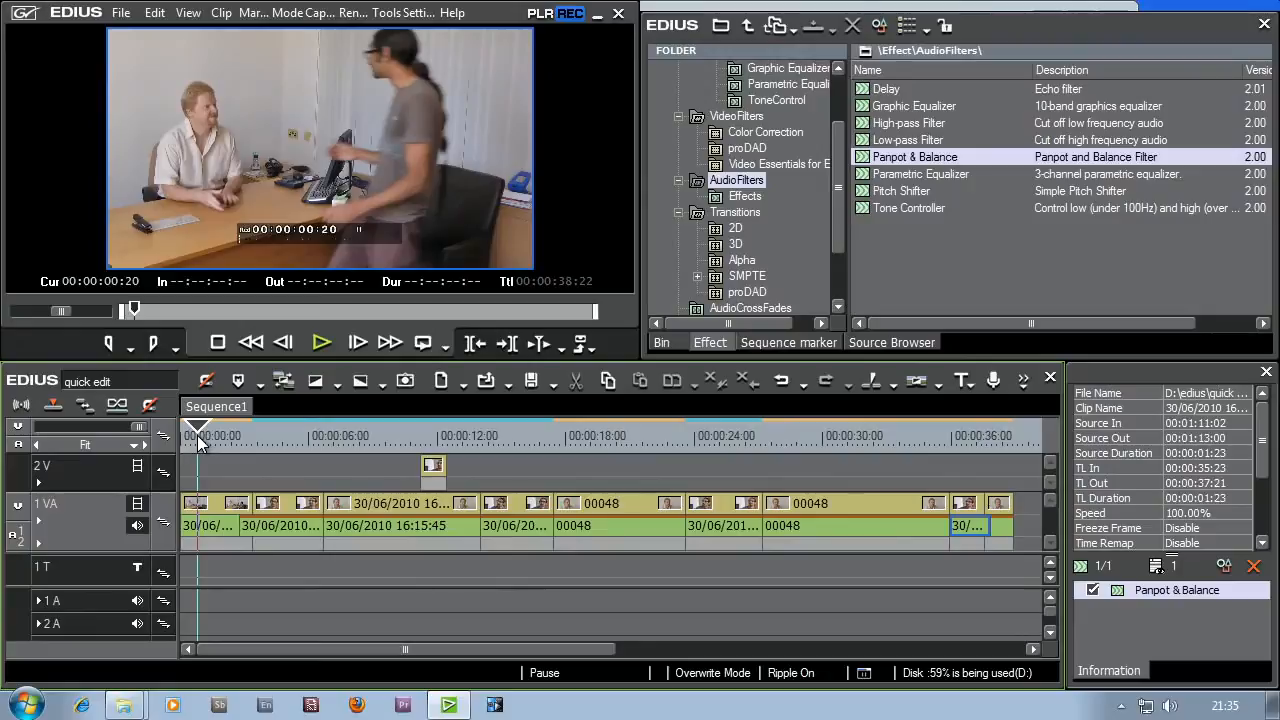
Step: Add the Dissolve from the 2D transitions to the start of the first clip on track 1 VA as a fade-in
drag(197, 441, 165, 453)
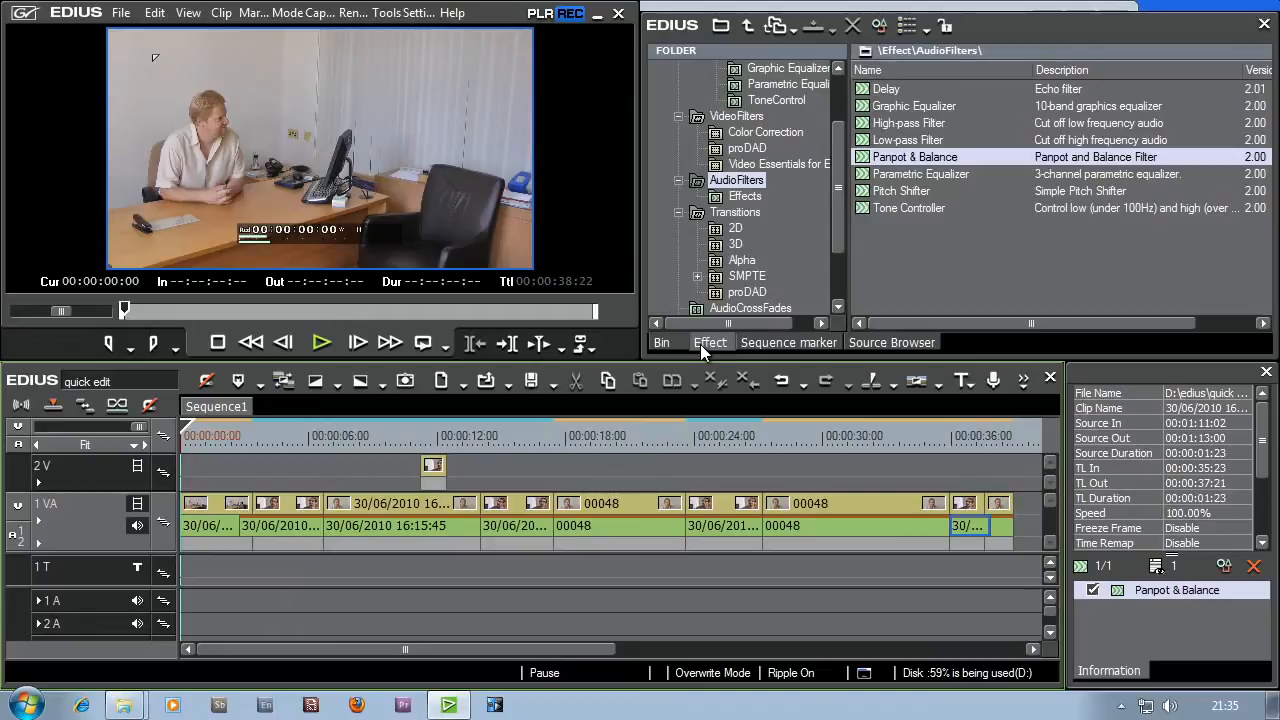
drag(838, 224, 836, 257)
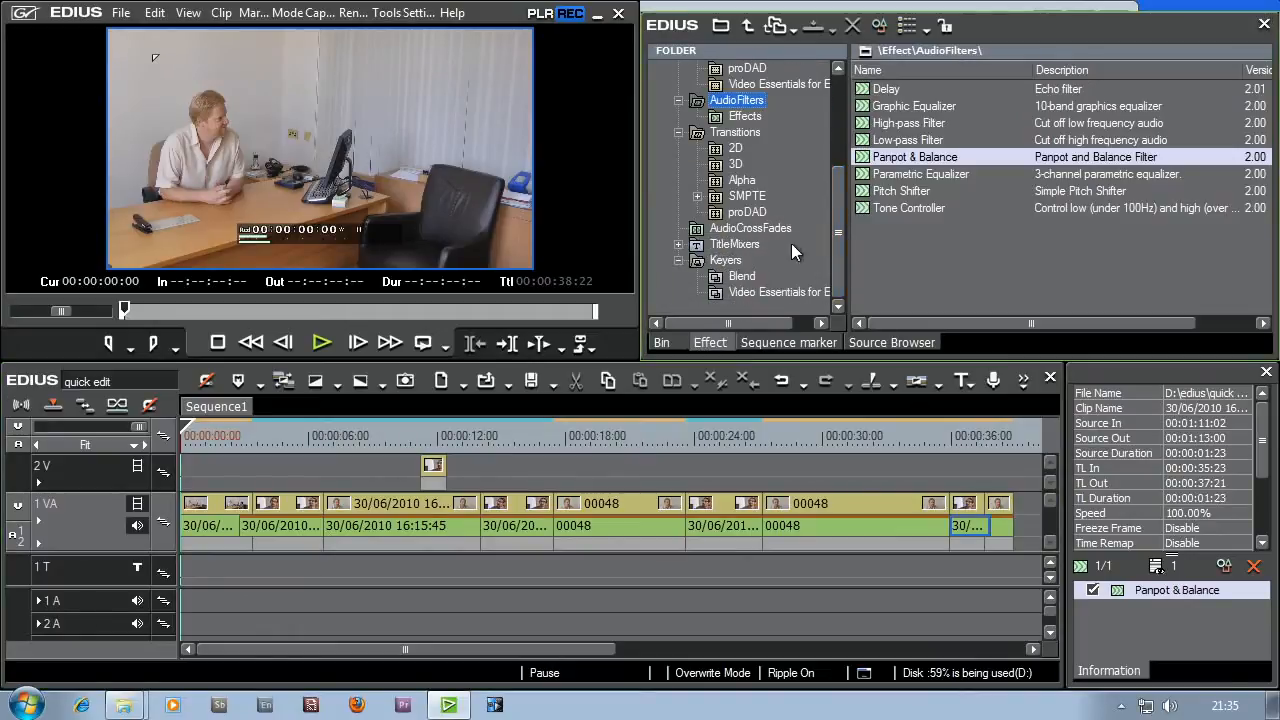
click(733, 165)
click(738, 149)
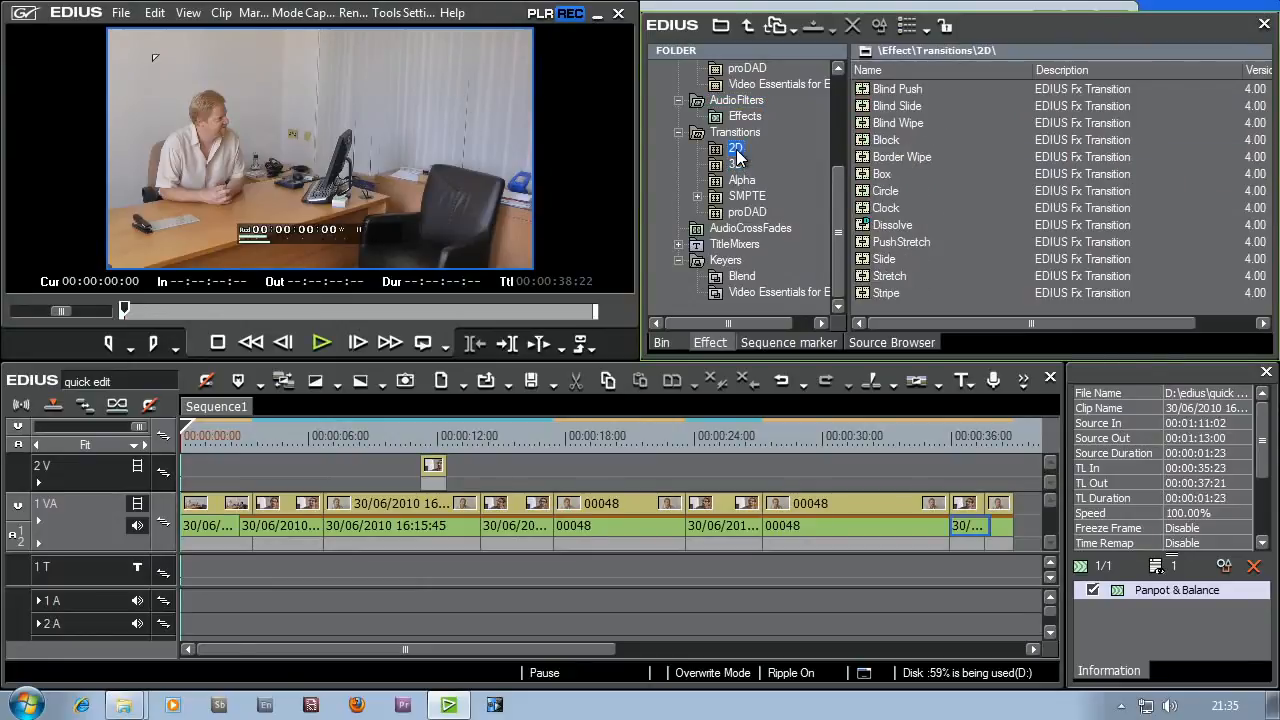
click(752, 210)
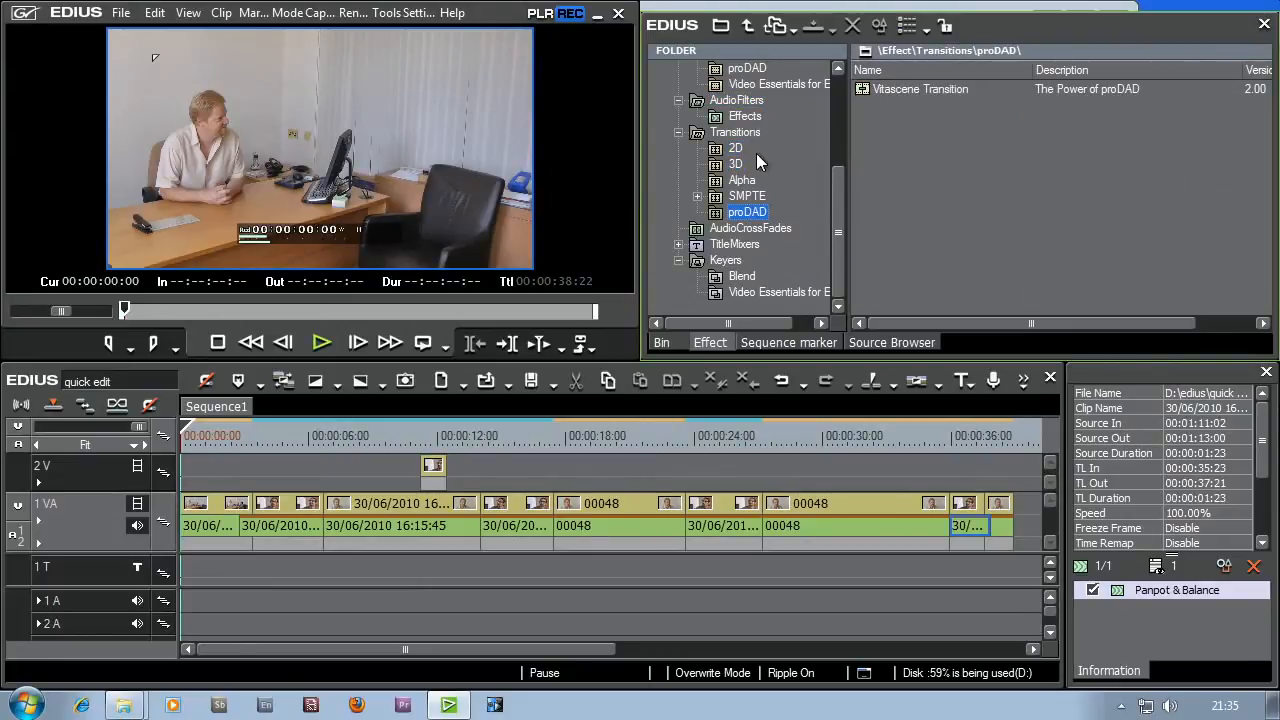
click(745, 149)
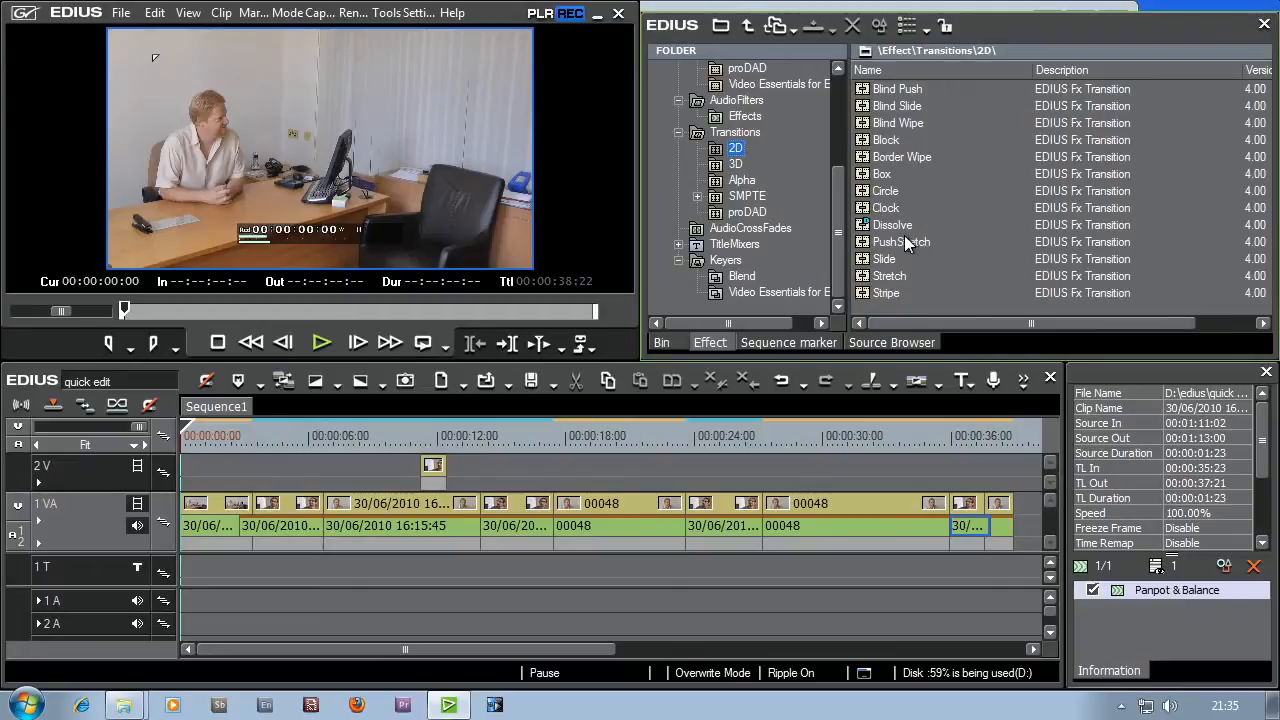
click(862, 228)
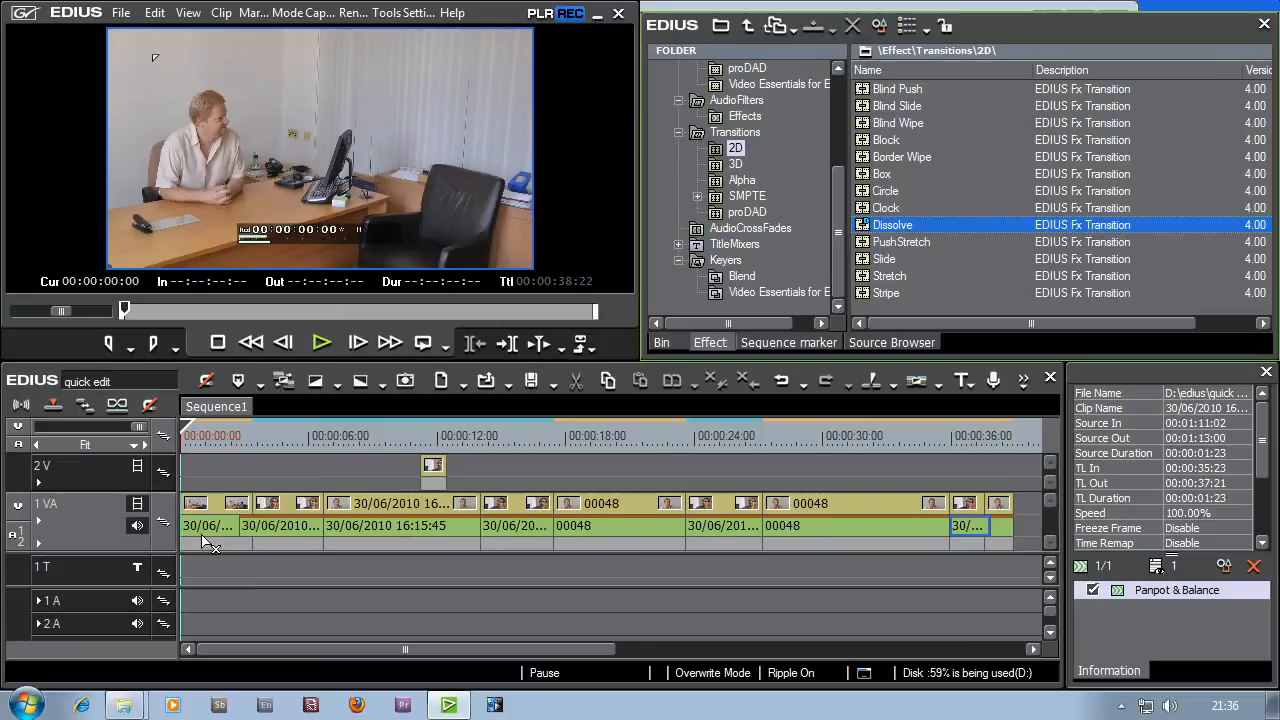
drag(193, 548, 194, 548)
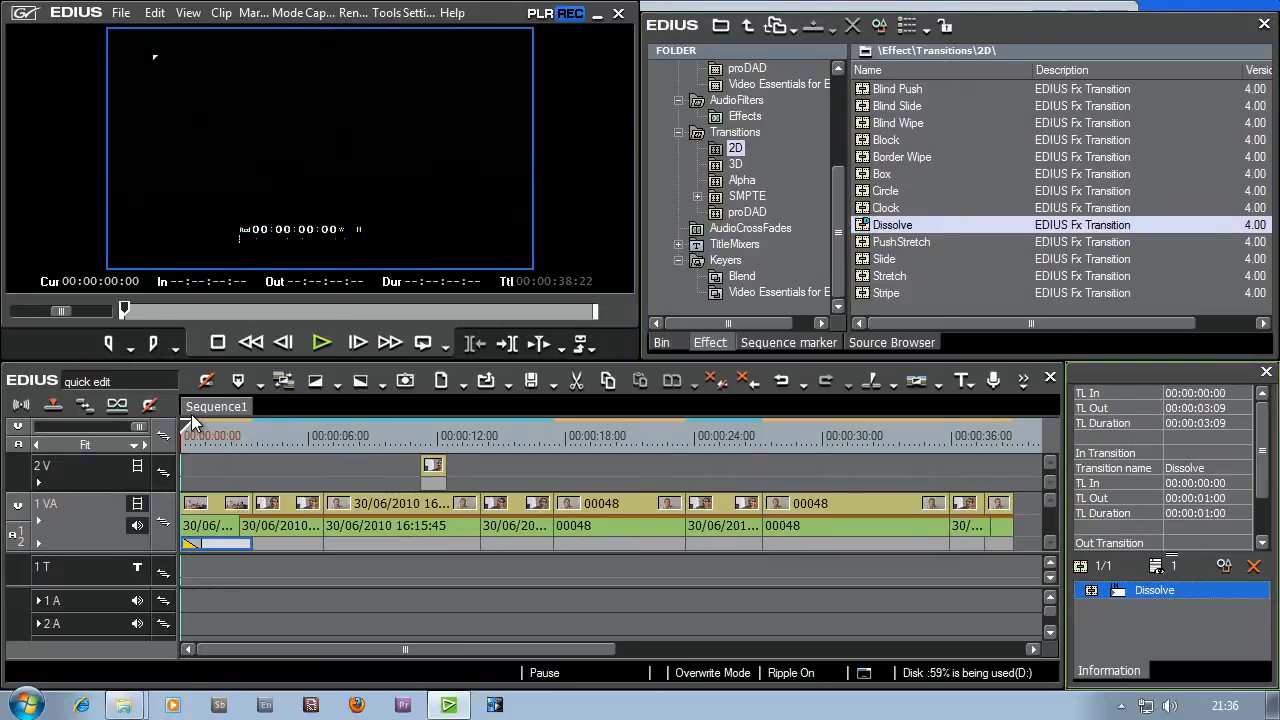
Step: Shorten the opening Dissolve to 12 frames and play back the beginning of the sequence
drag(127, 428, 62, 435)
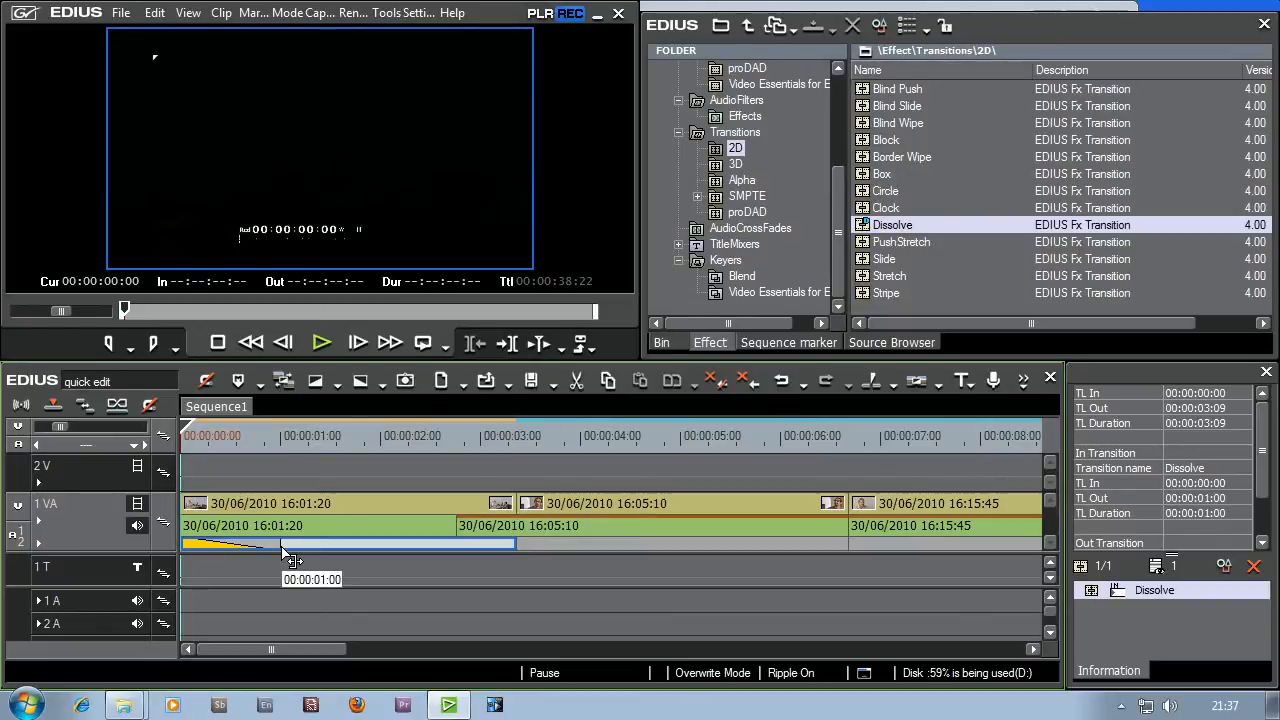
drag(284, 552, 226, 552)
click(190, 436)
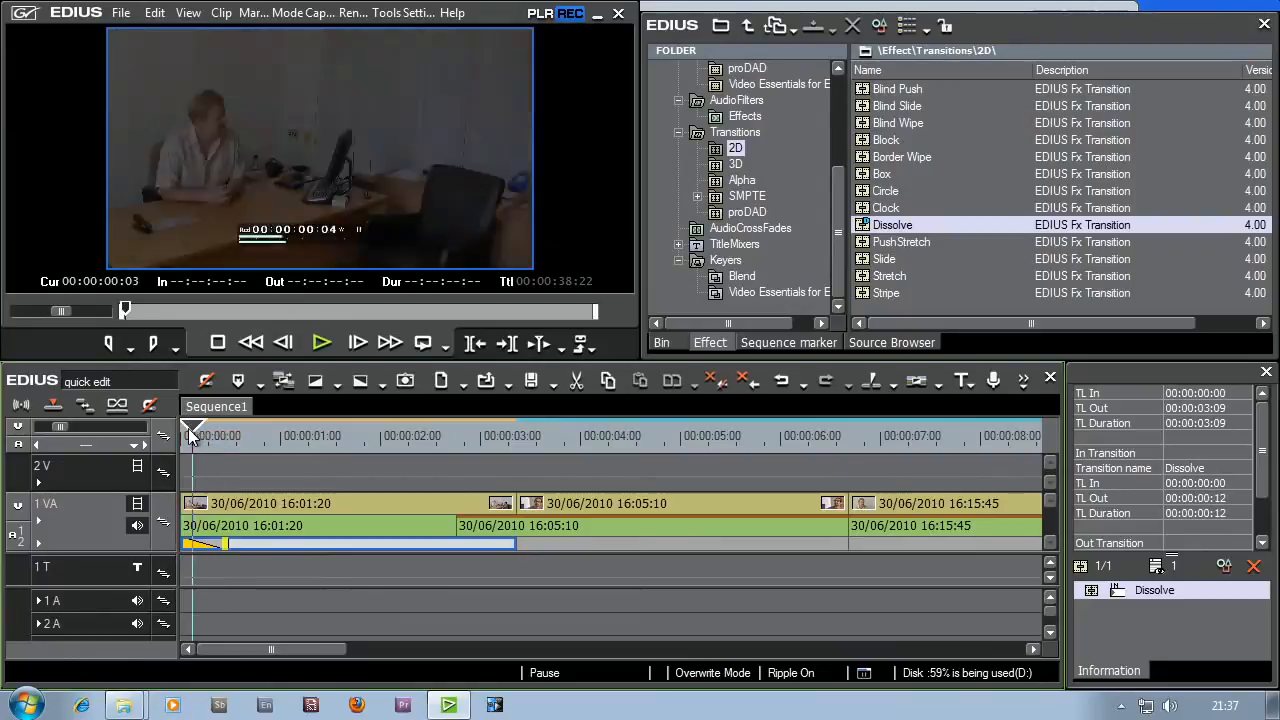
click(311, 347)
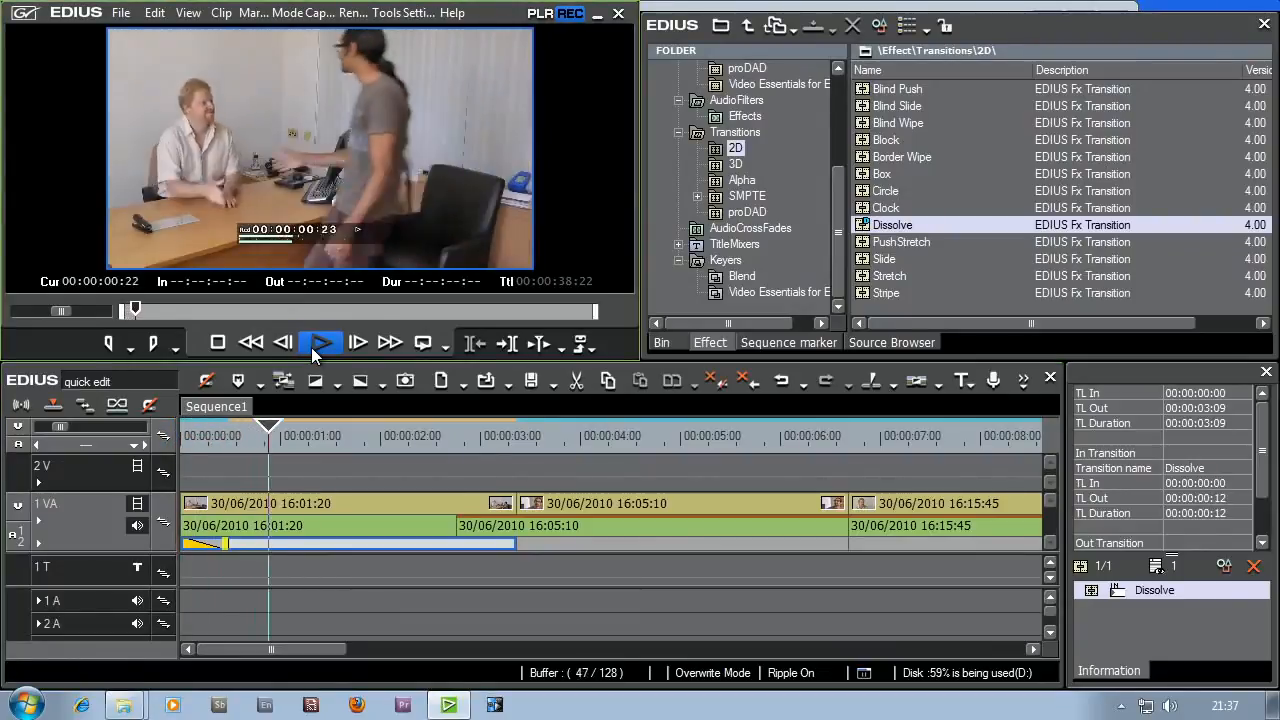
click(311, 347)
click(180, 436)
click(320, 344)
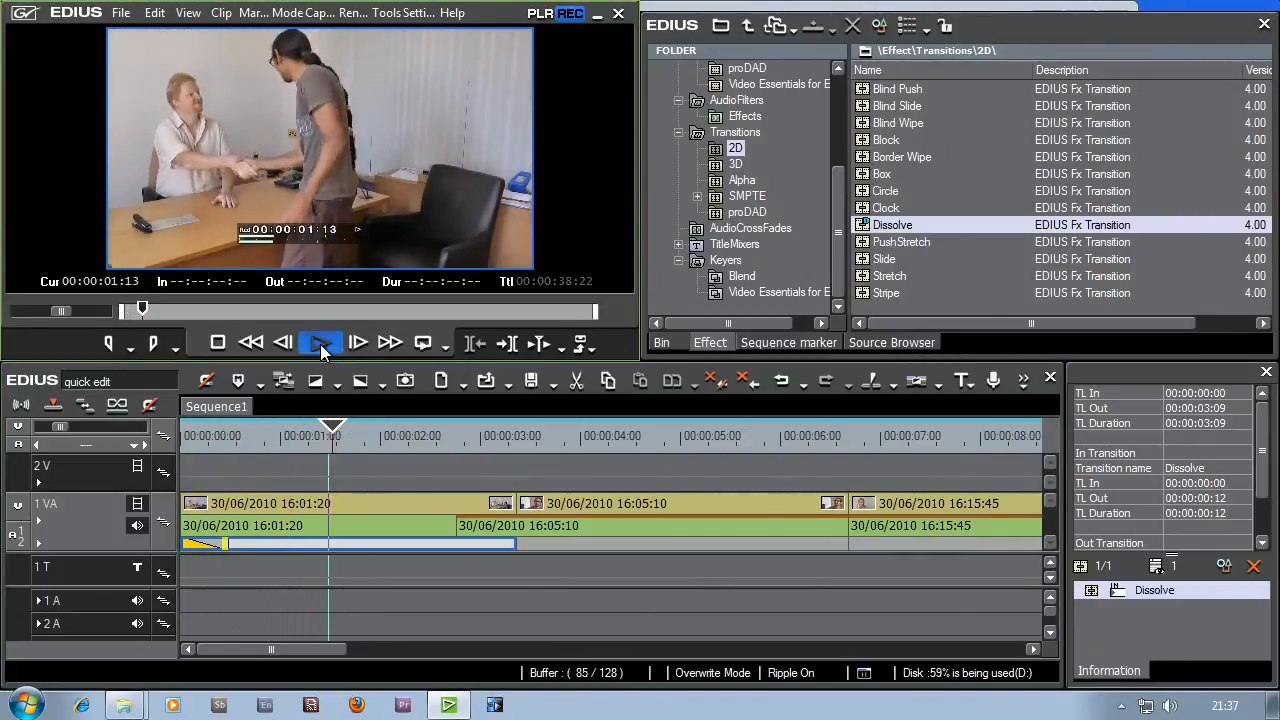
click(320, 344)
Step: Expand and enlarge the mixer area of track 1 VA at the sequence's end and enable its MIX transparency line
drag(271, 646, 861, 647)
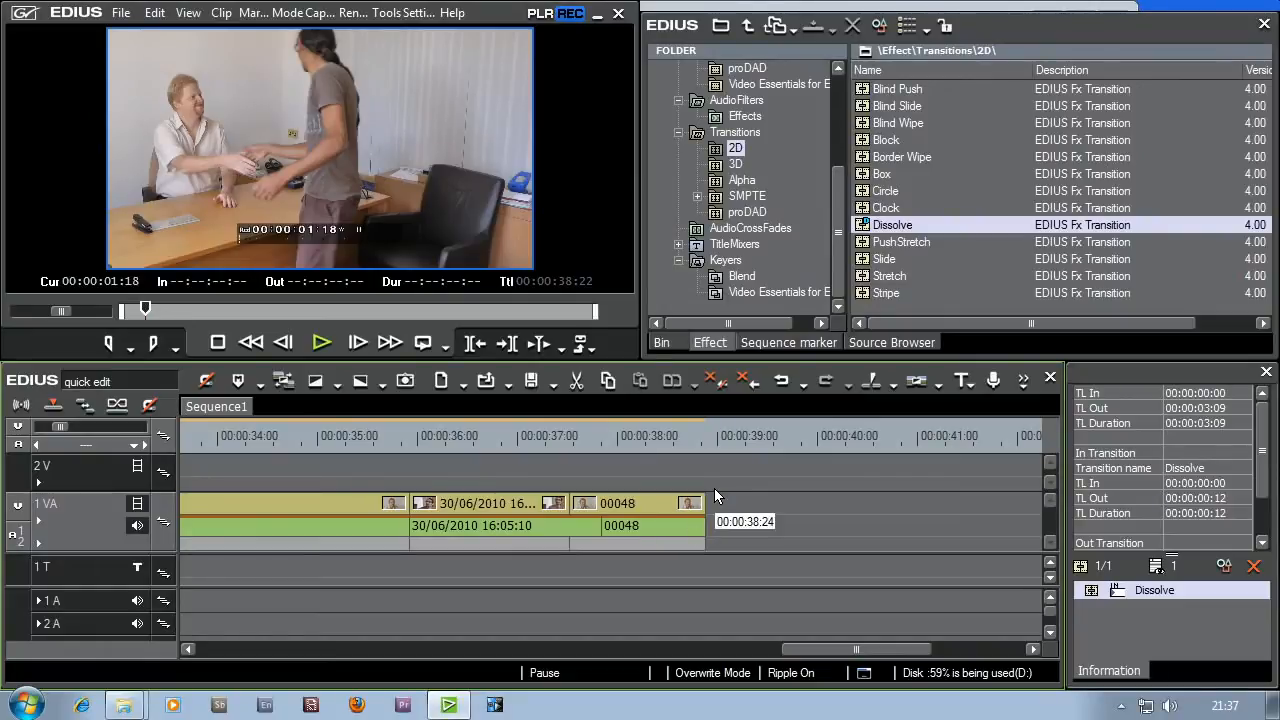
click(675, 441)
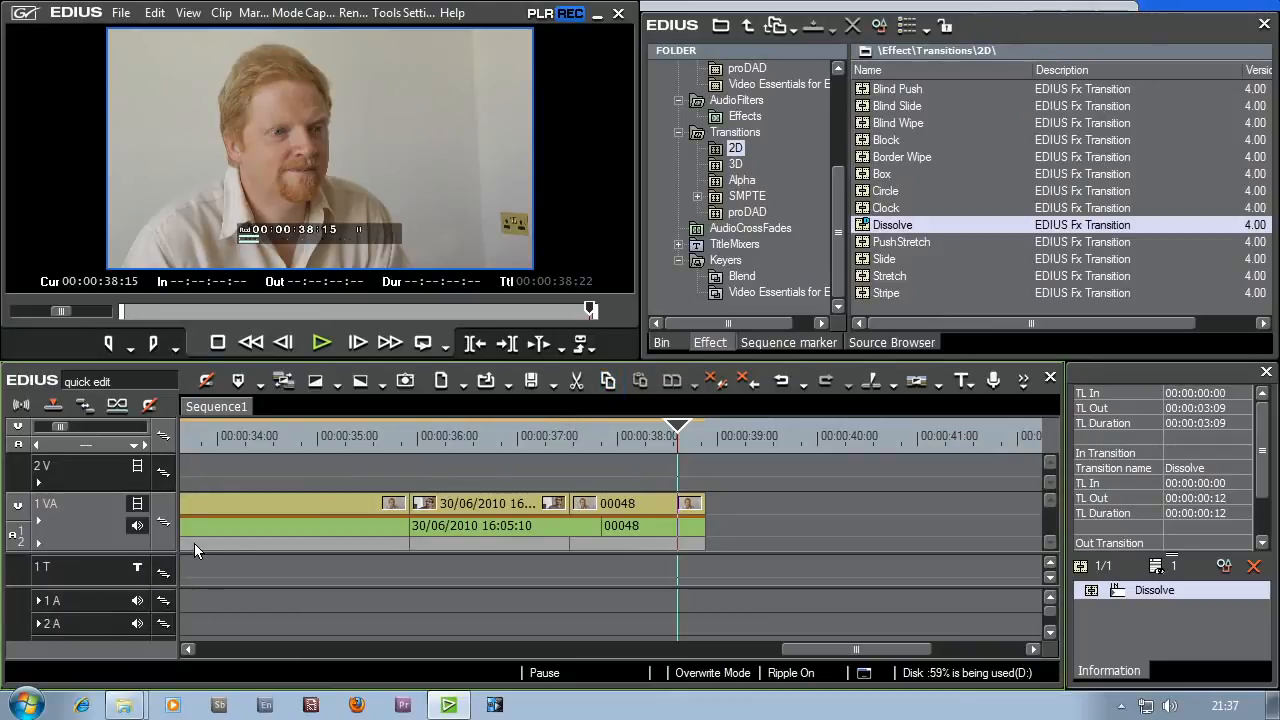
click(39, 521)
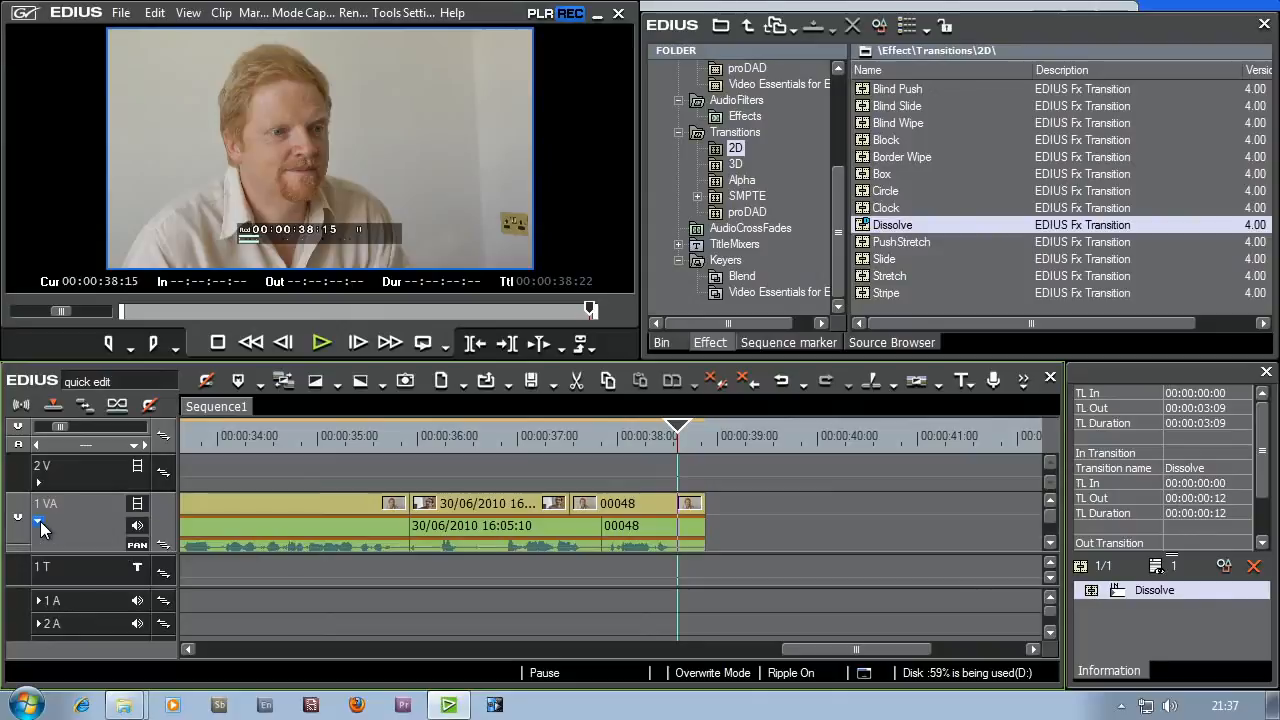
click(39, 521)
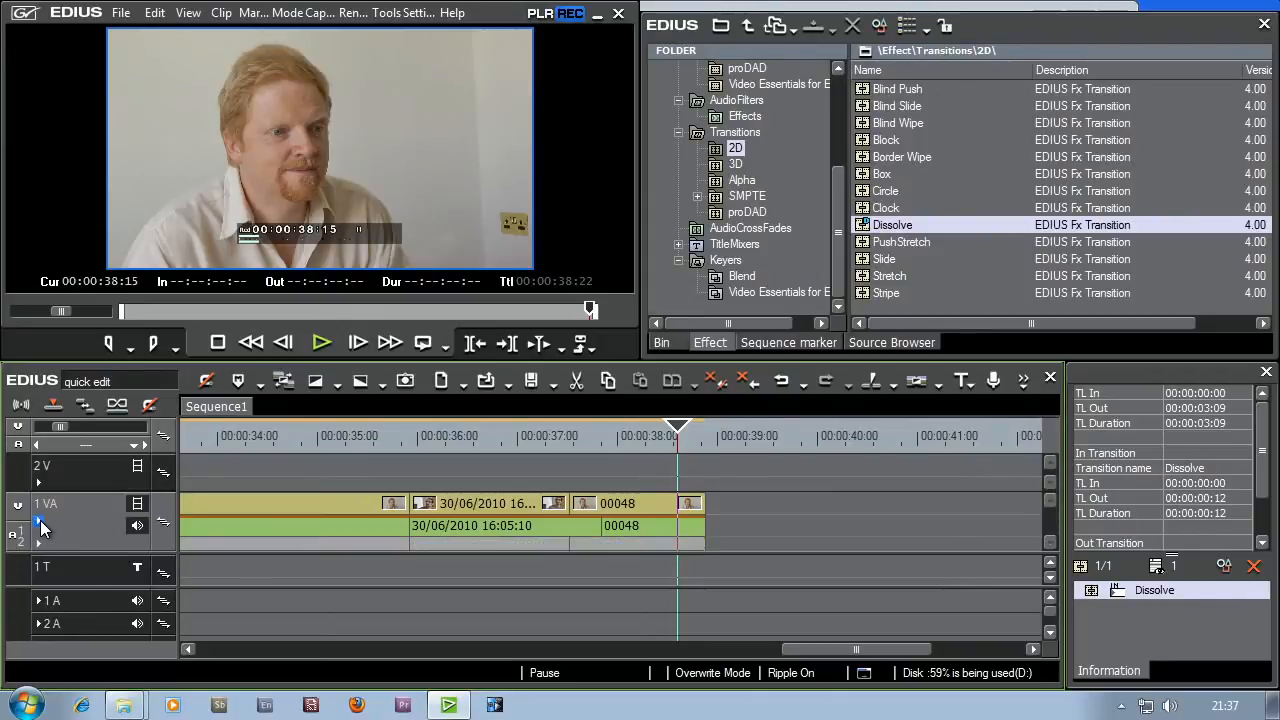
click(38, 548)
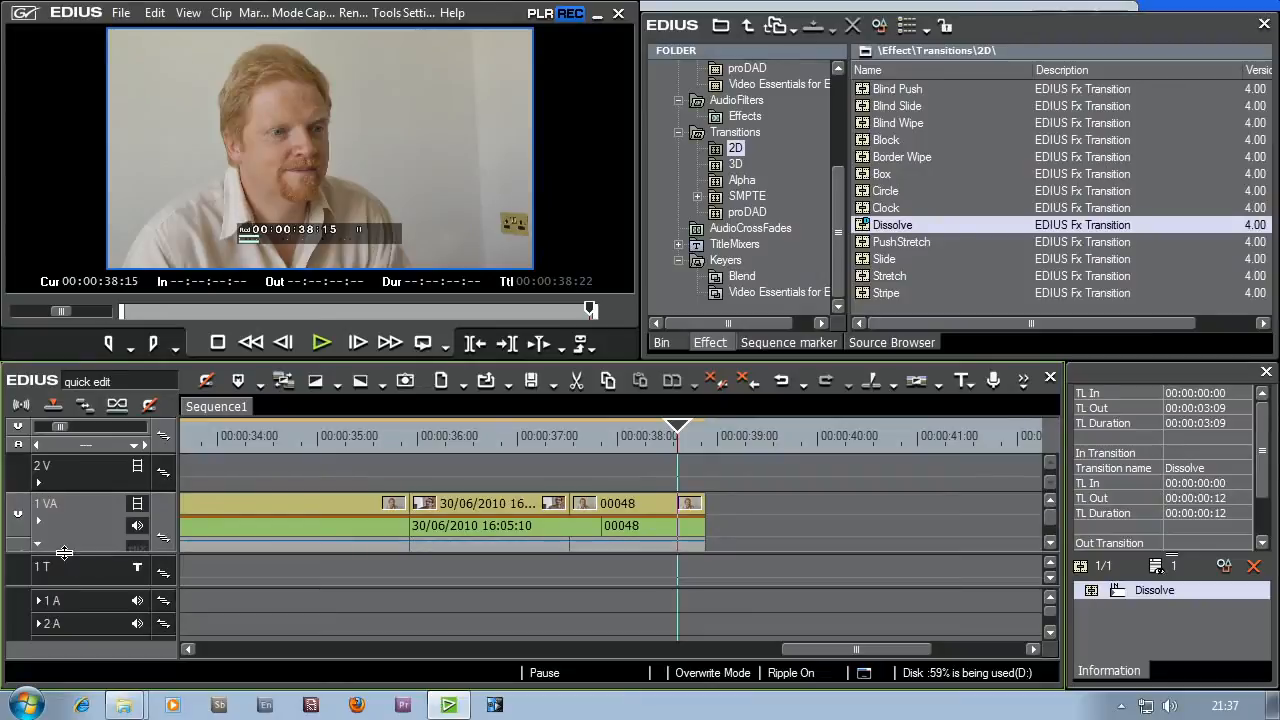
drag(61, 588, 61, 589)
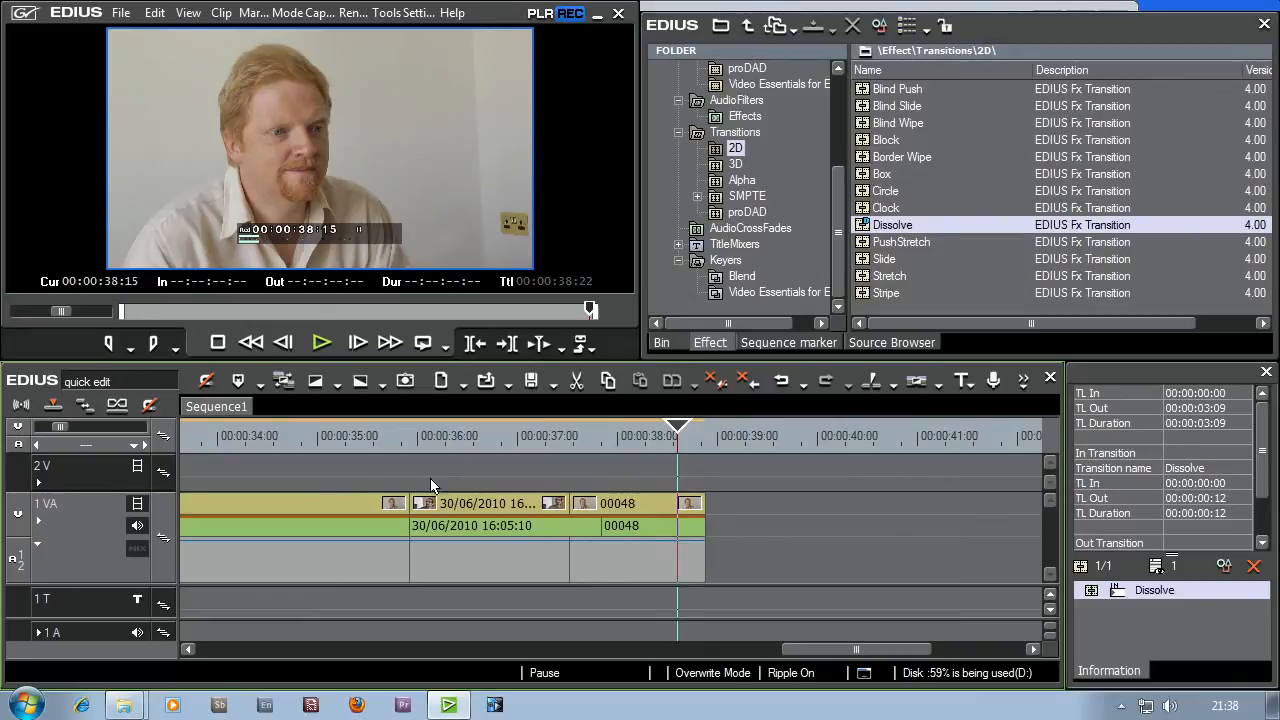
click(138, 551)
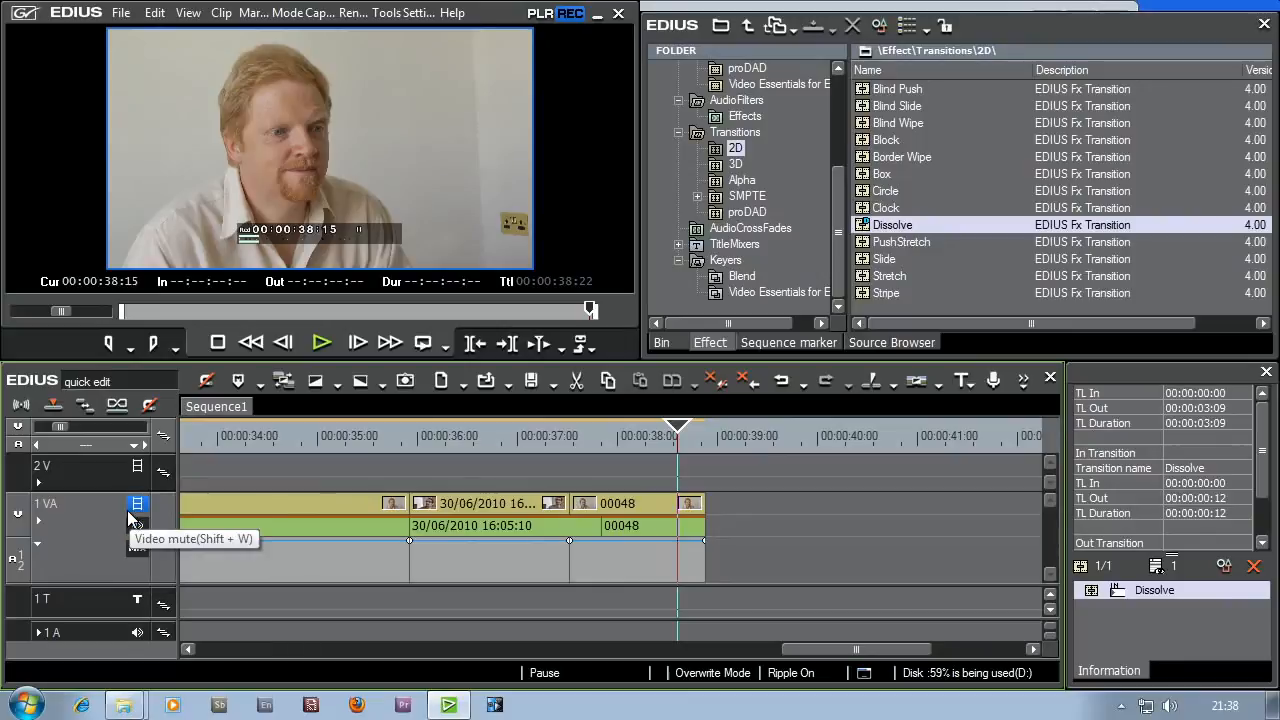
Step: Fade out the last clip with a transparency keyframe at about 00:00:38:15 and the end keyframe lowered fully, and play back the ending
click(674, 541)
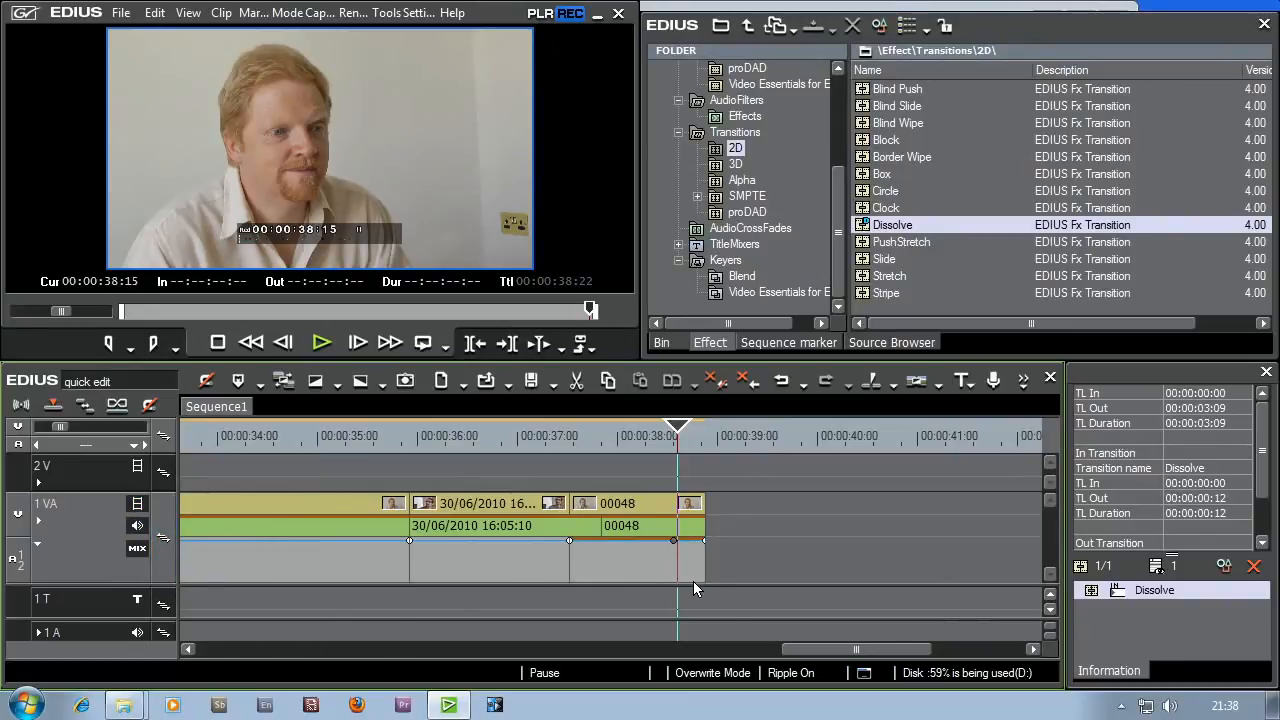
drag(705, 550, 703, 583)
drag(670, 440, 557, 443)
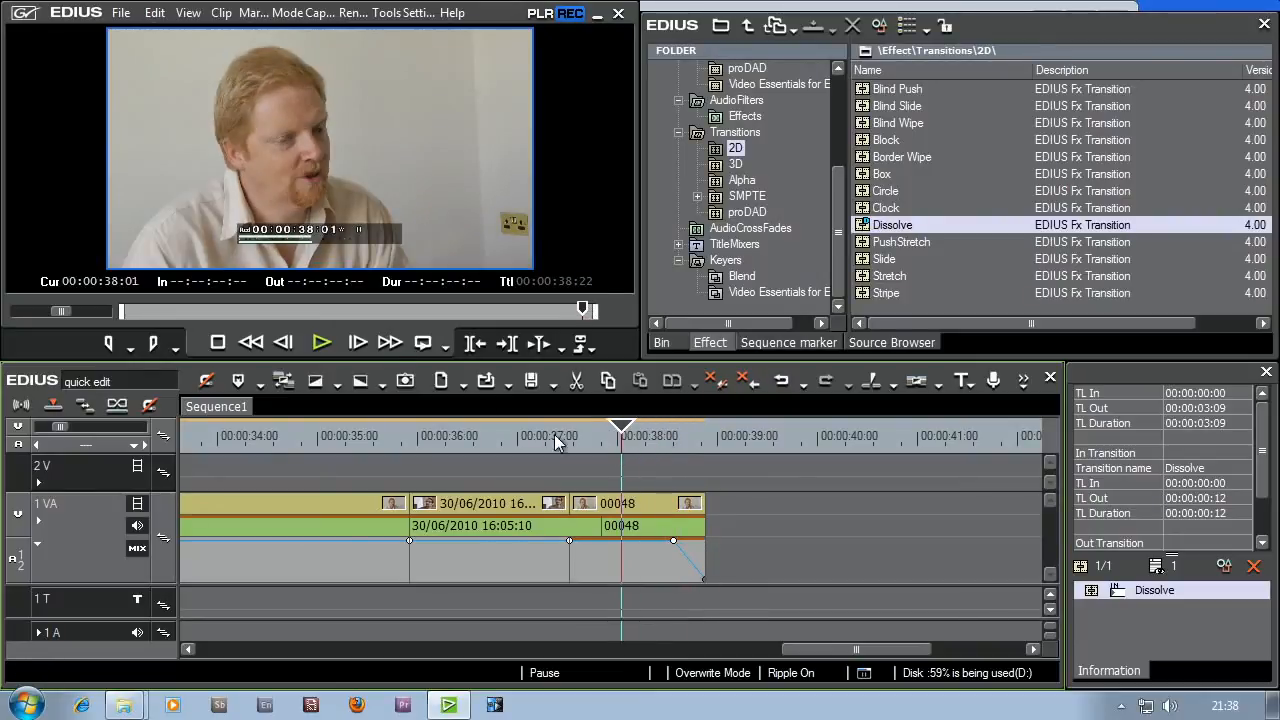
click(309, 343)
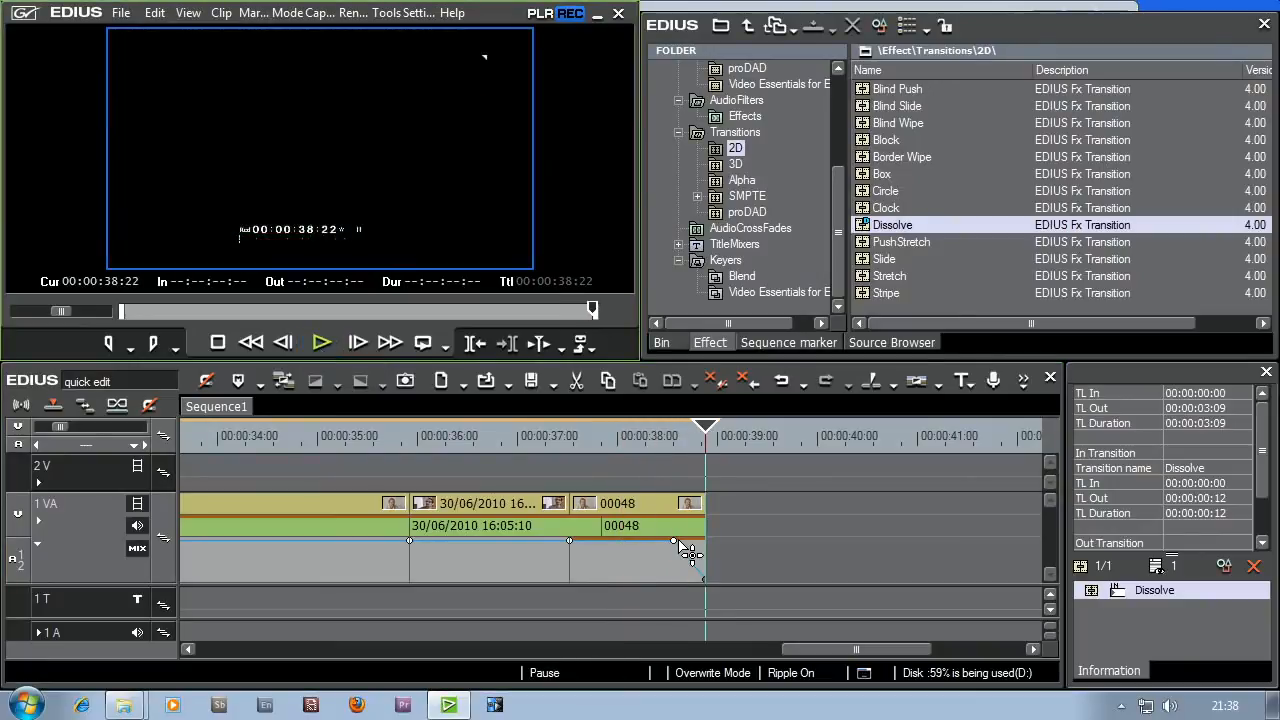
Step: Lengthen the video fade-out by moving its starting keyframe earlier at 100%, and play back the ending
drag(675, 541, 644, 542)
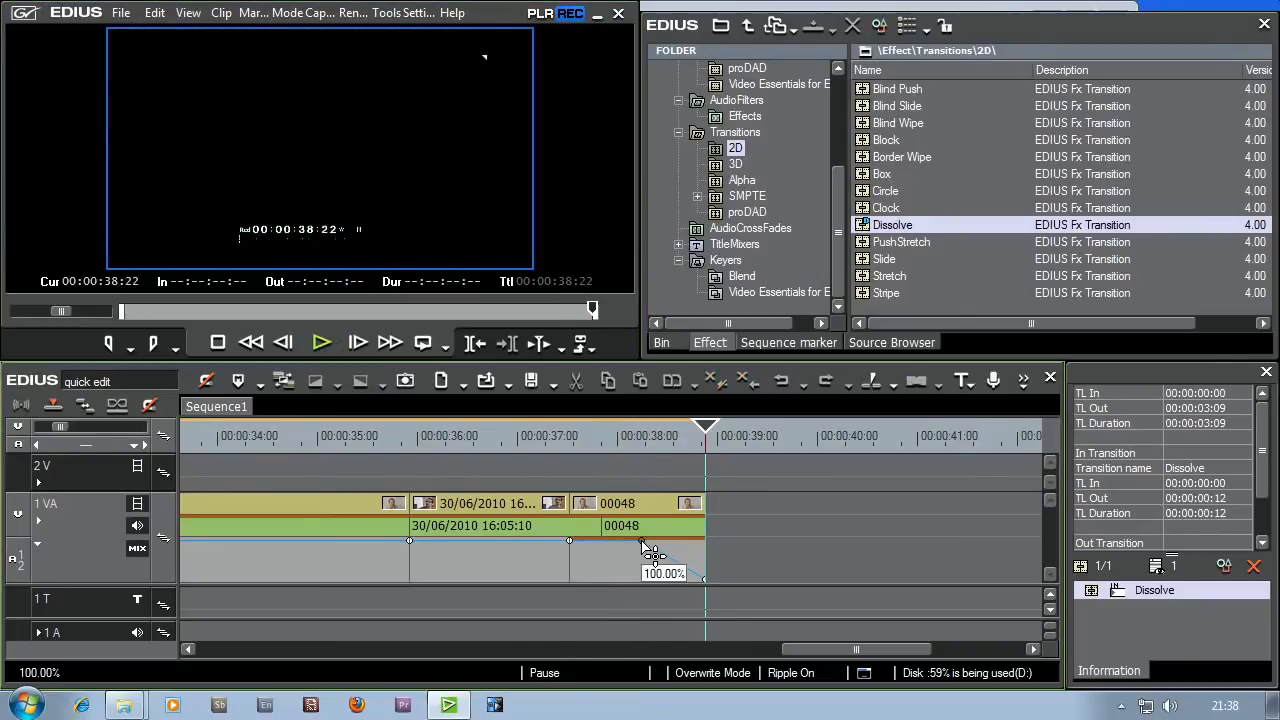
click(498, 431)
click(314, 343)
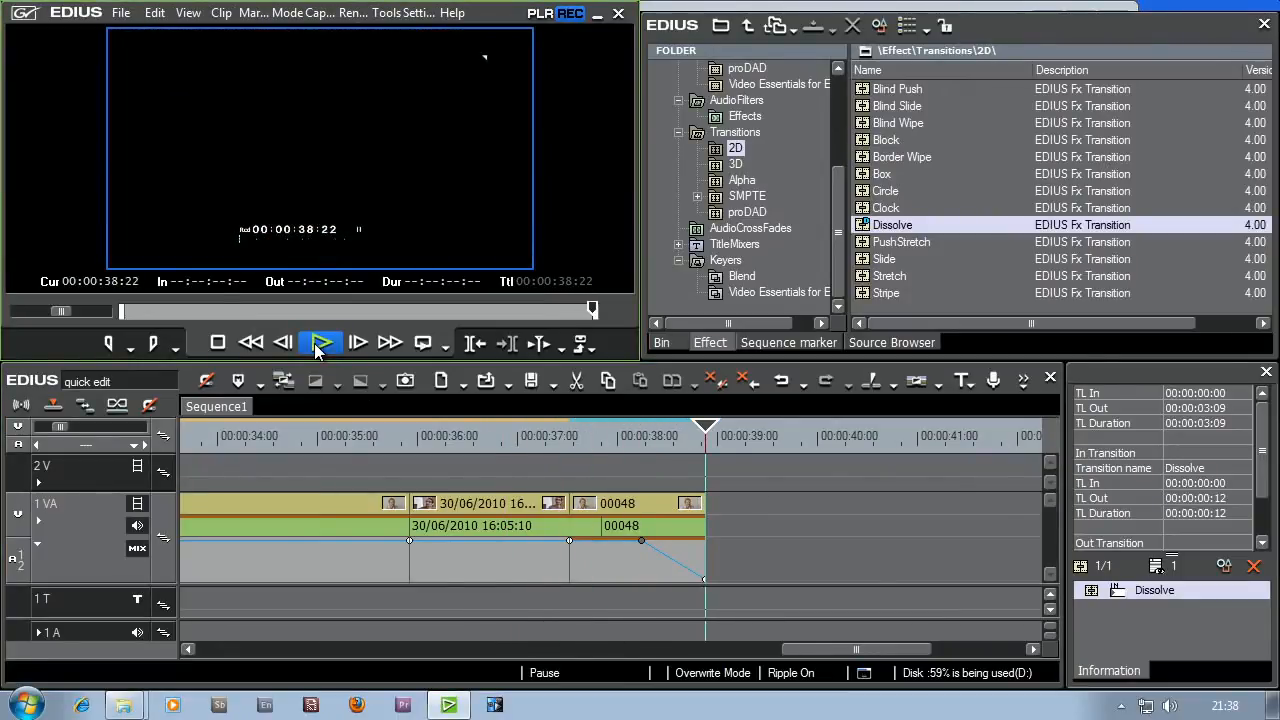
Step: Fade out the last audio clip on track 1 VA by adding a volume keyframe near its end and lowering the final one
click(36, 524)
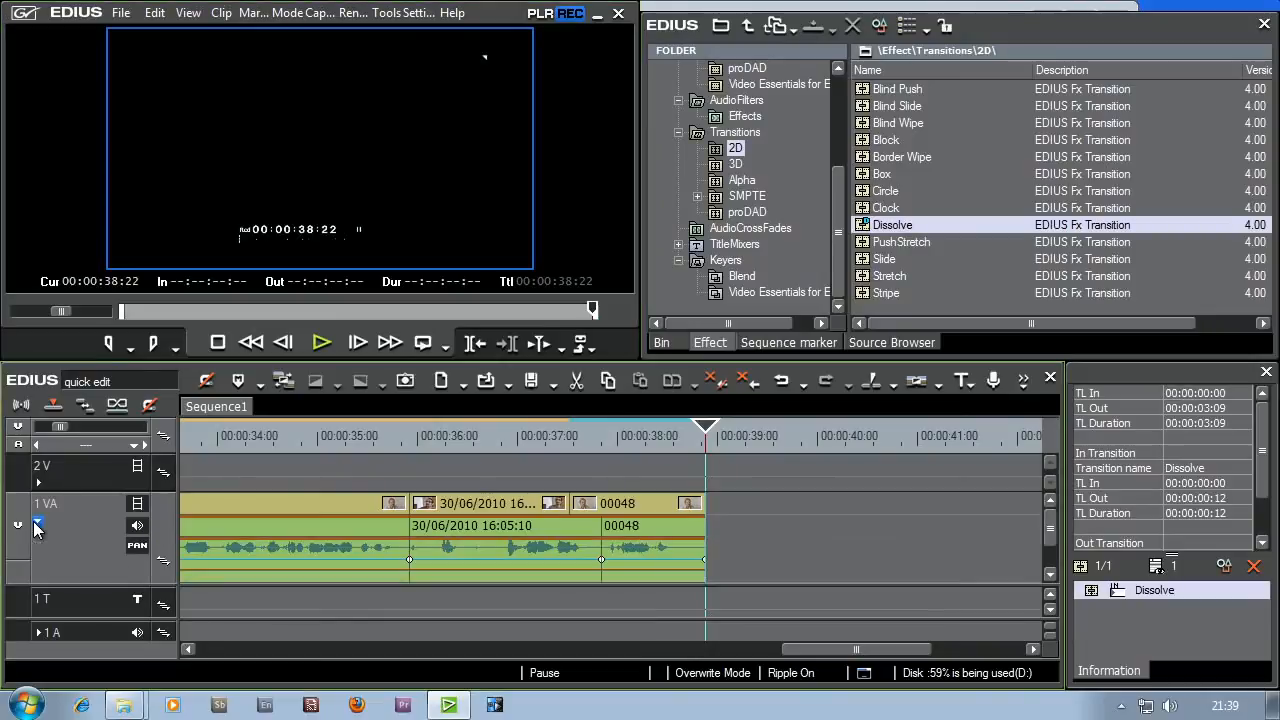
click(137, 545)
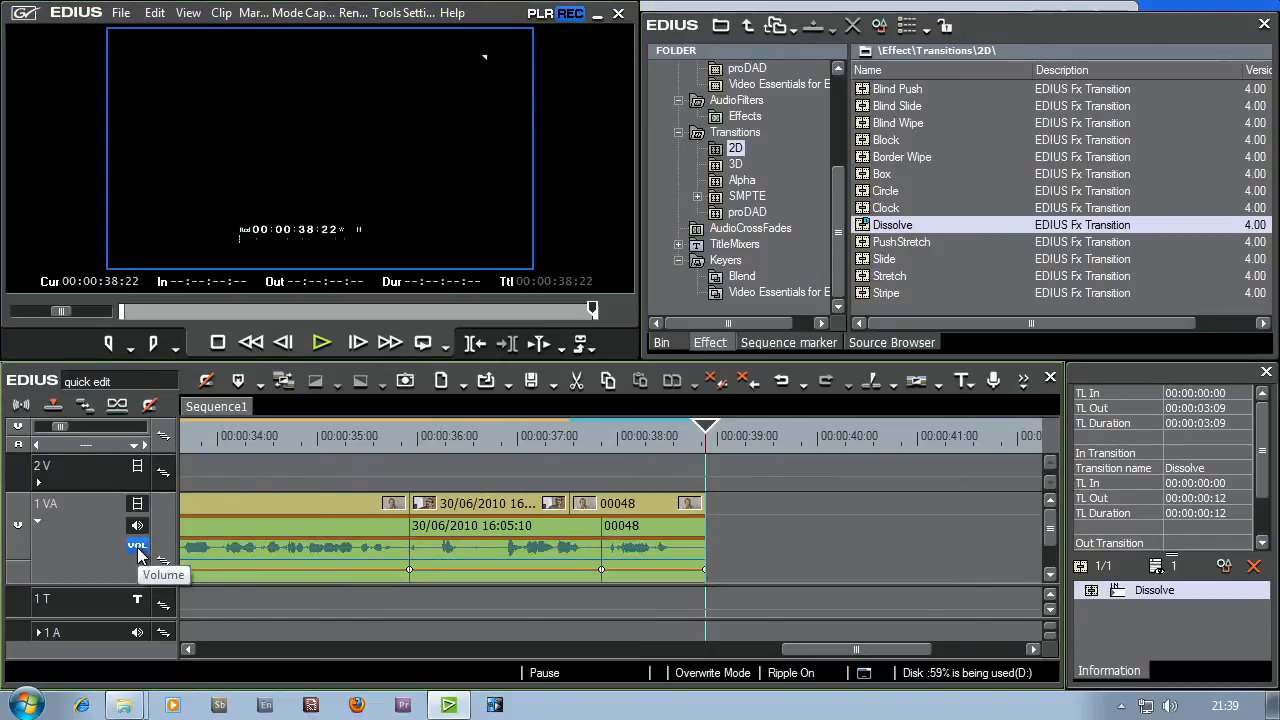
click(669, 570)
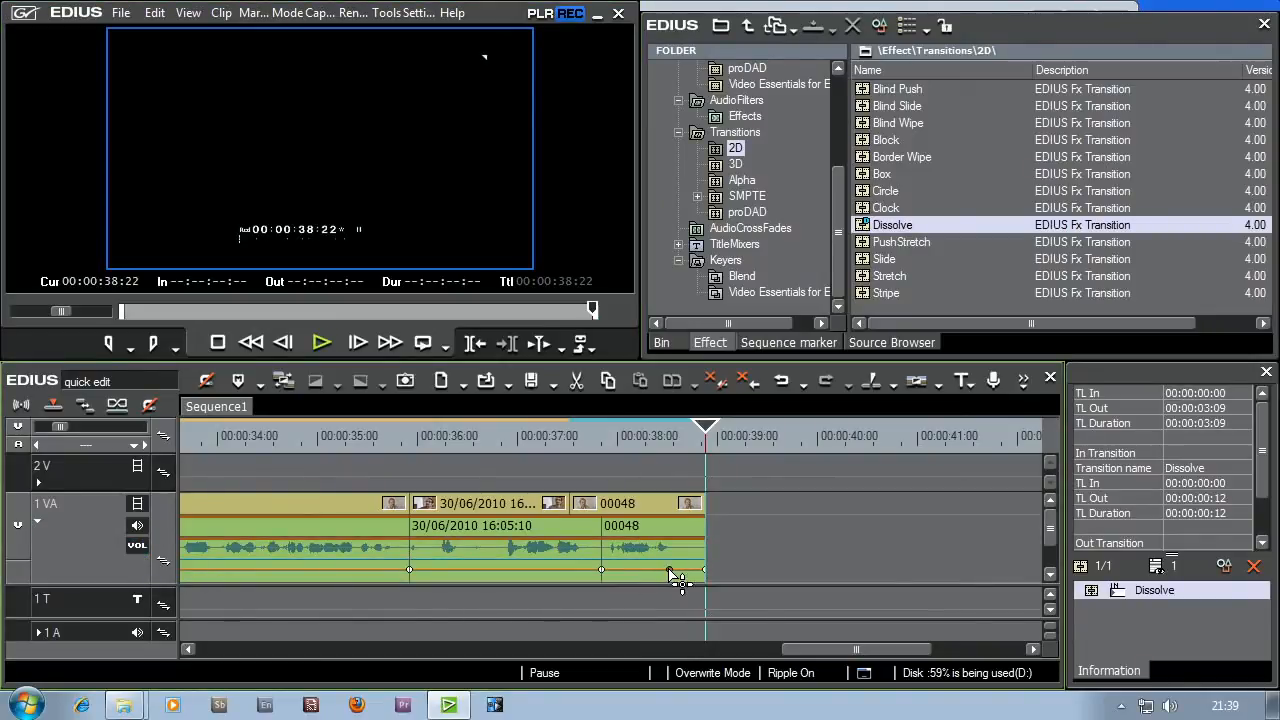
drag(712, 578, 709, 594)
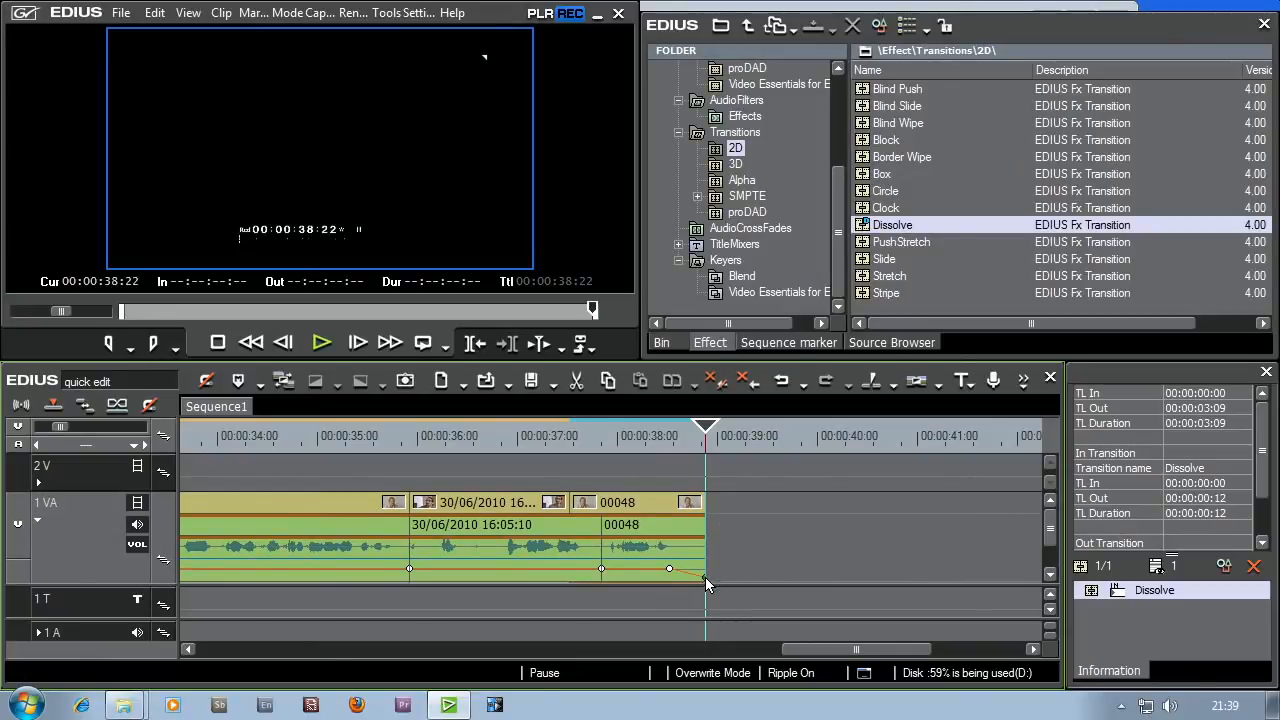
Step: Play back the last seconds of the sequence to check the combined video and audio fade-out
click(619, 437)
click(310, 340)
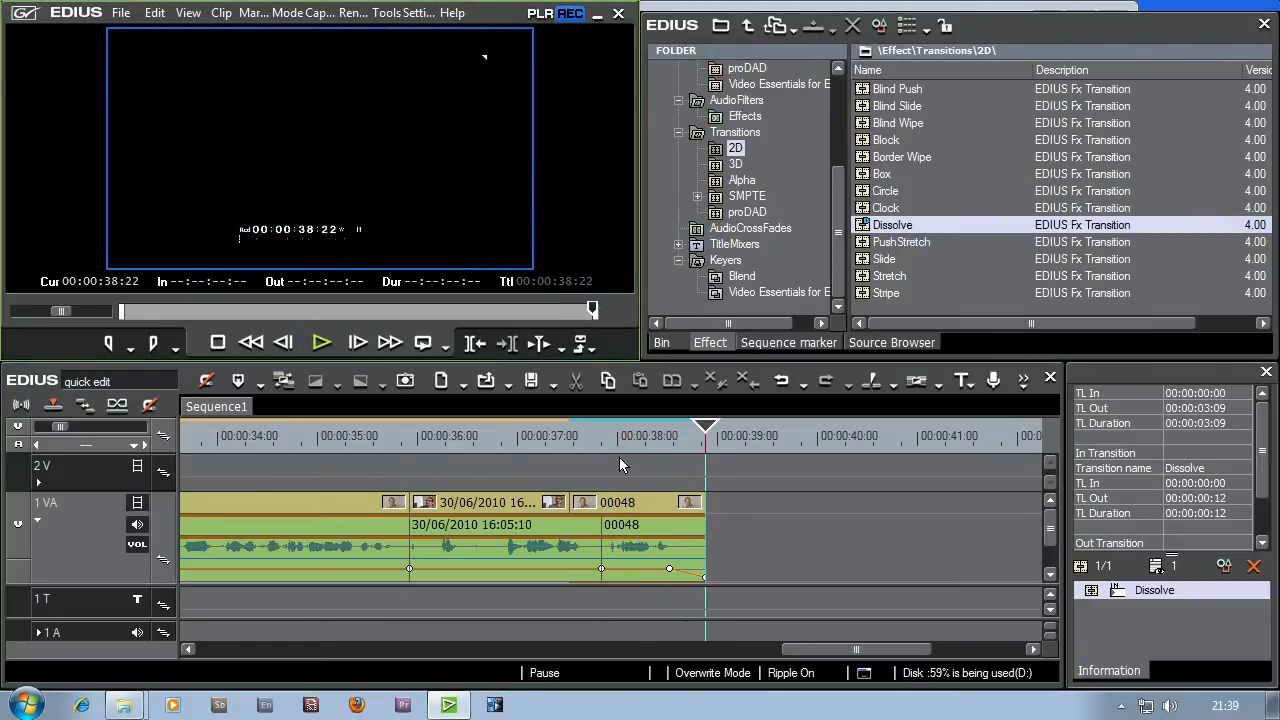
click(612, 437)
click(323, 343)
Step: Collapse the audio and mixer areas of track 1 VA and fit the whole sequence in the timeline with the playhead at 00:00:38:11
click(37, 522)
click(38, 521)
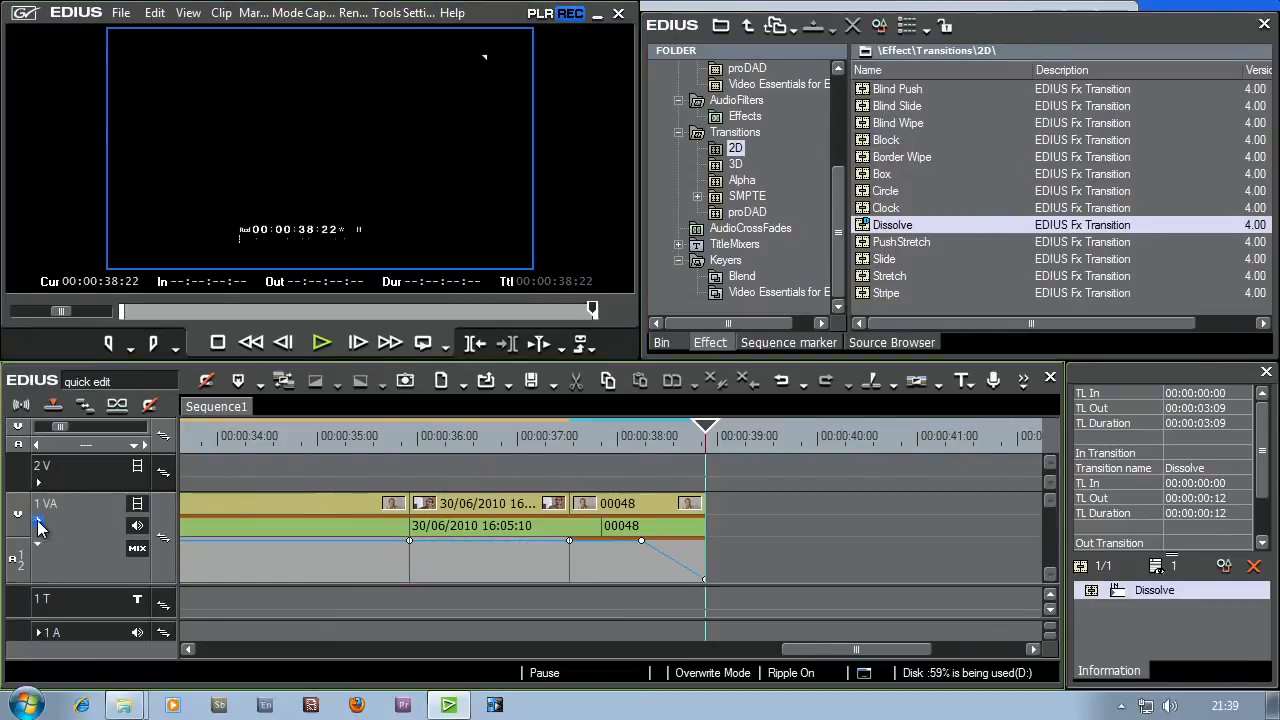
click(37, 543)
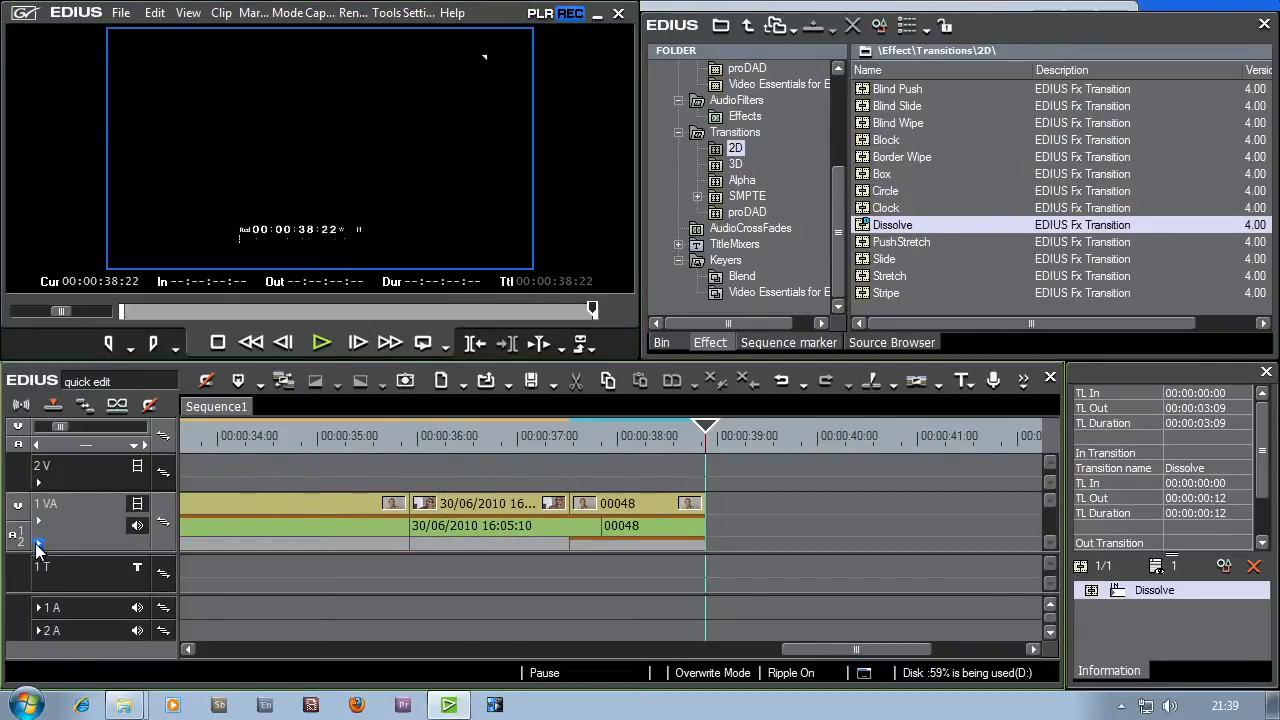
click(63, 449)
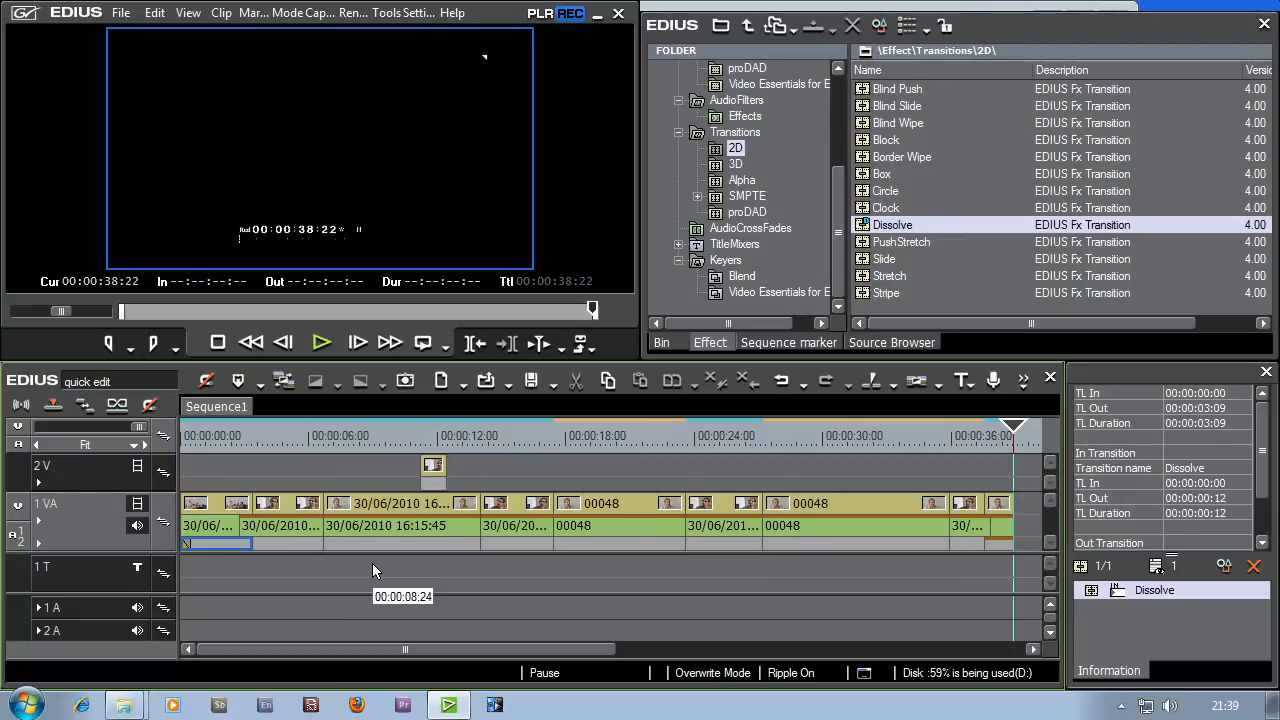
drag(997, 443, 1005, 430)
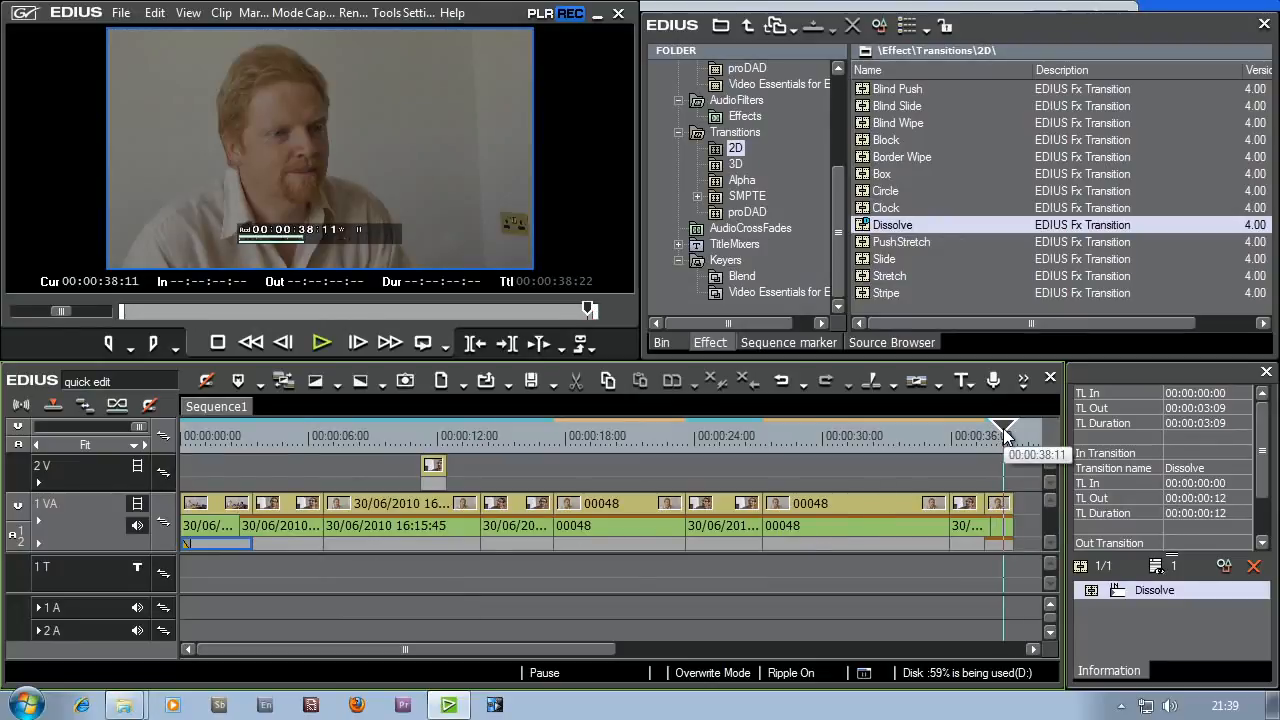